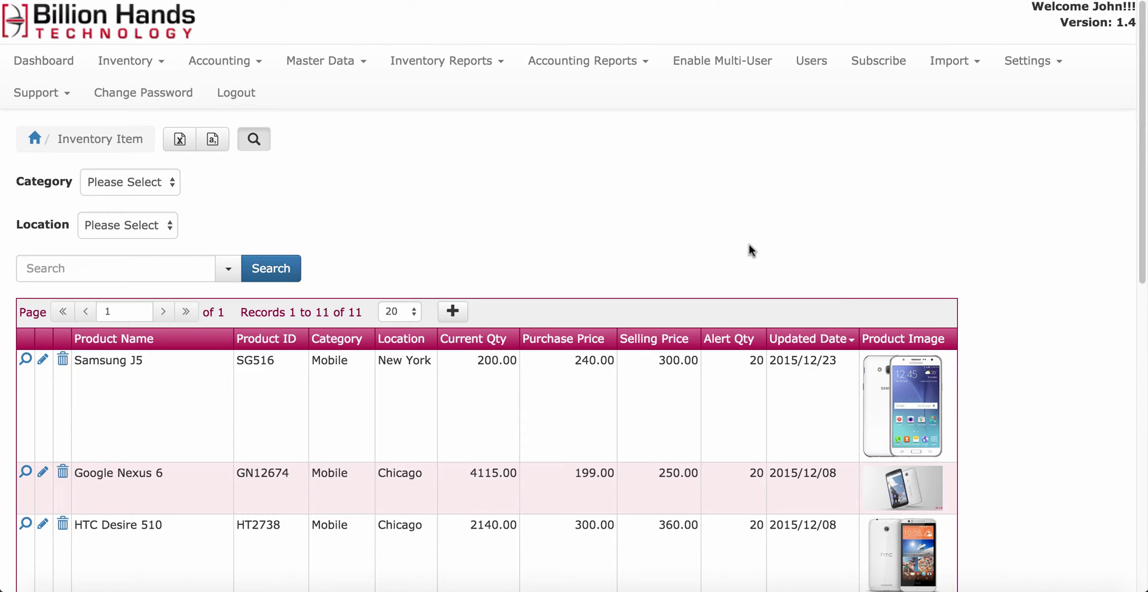
Go to the inventory item list from the inventory section
click(131, 60)
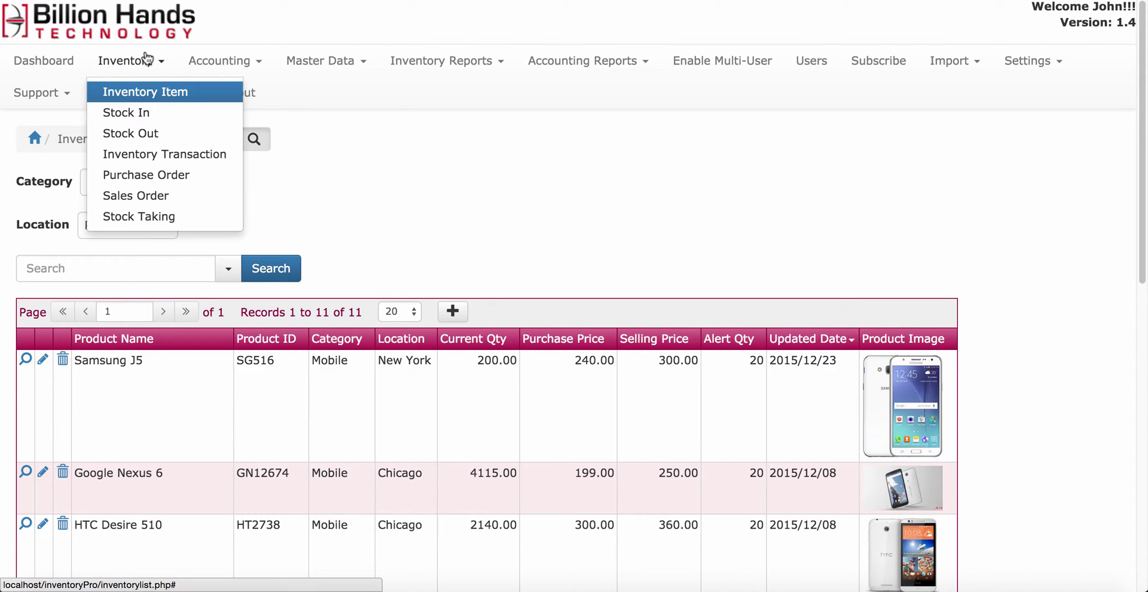
click(167, 94)
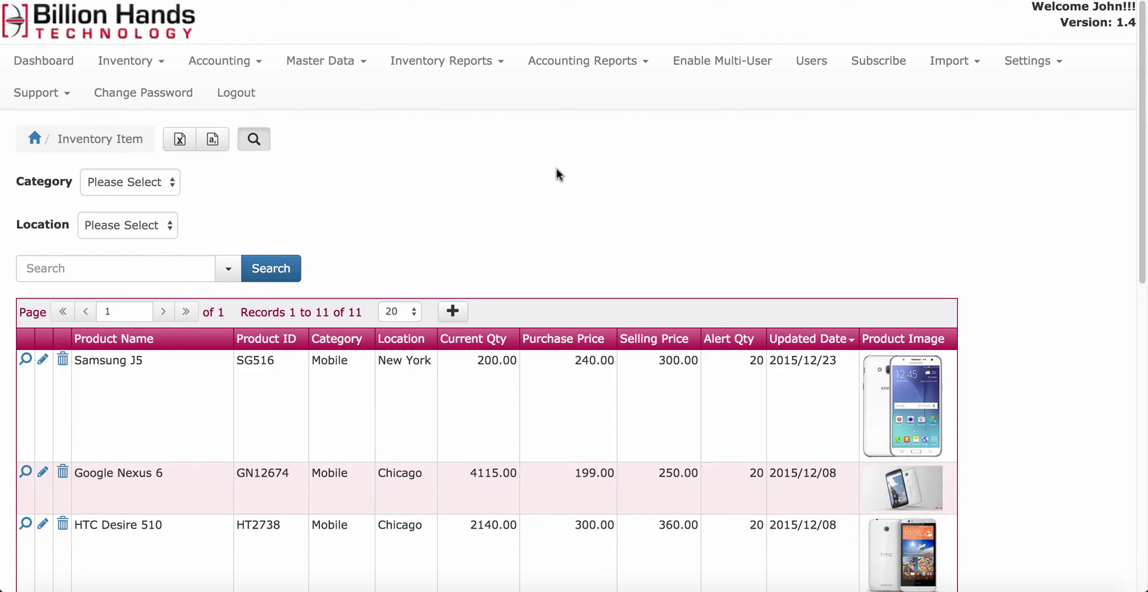
scroll(600, 275, down, 7)
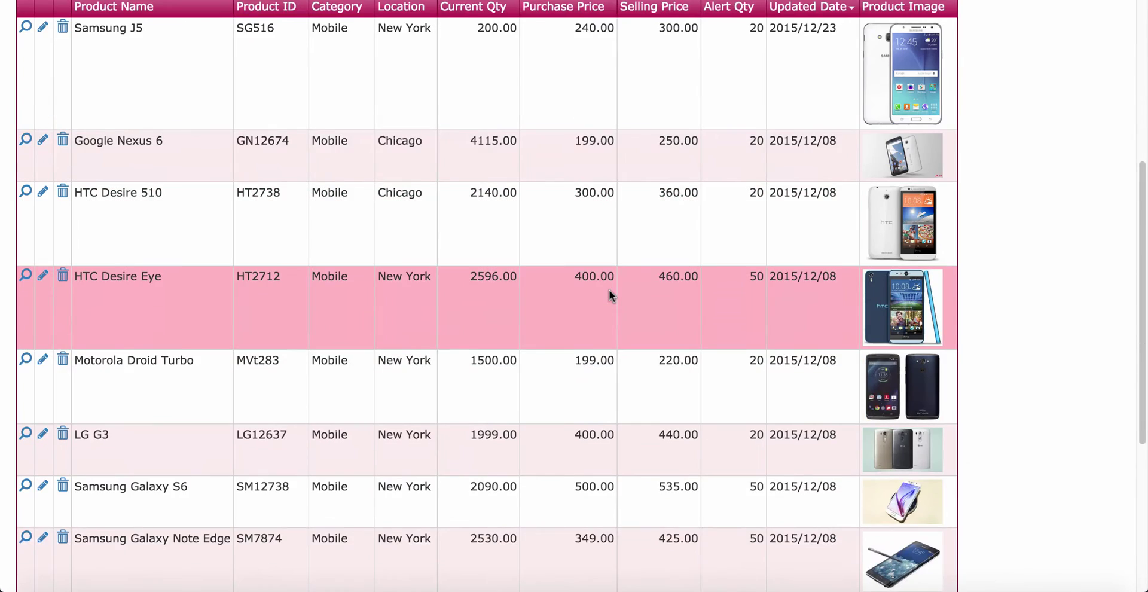
scroll(609, 290, up, 7)
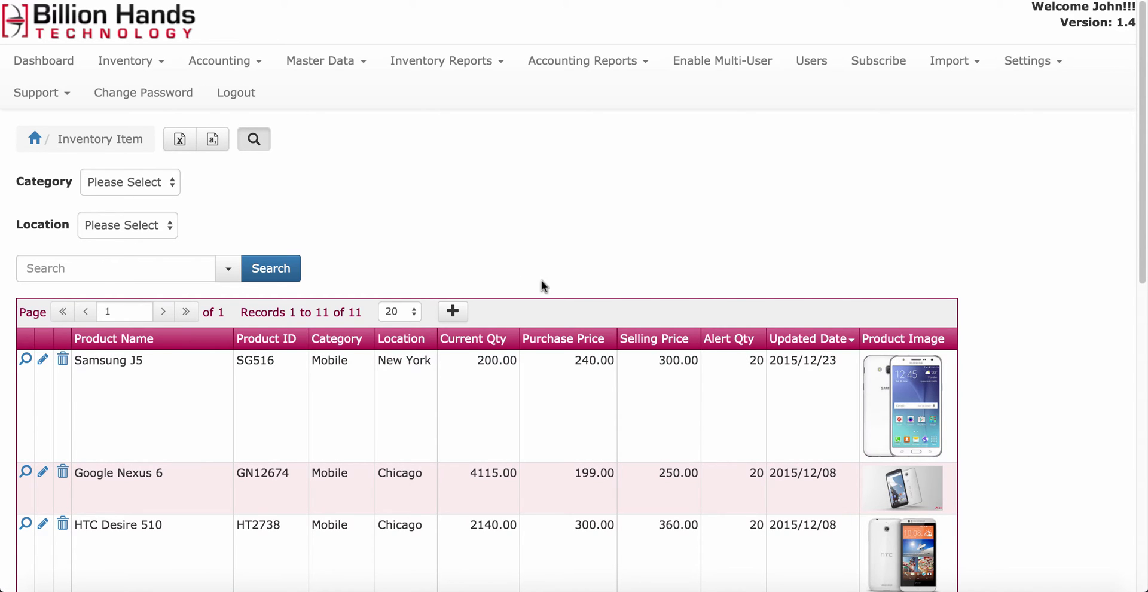
Start a new item named 'iPhone 6 Plus' with ID iphone6p129 in the Mobile category
click(456, 312)
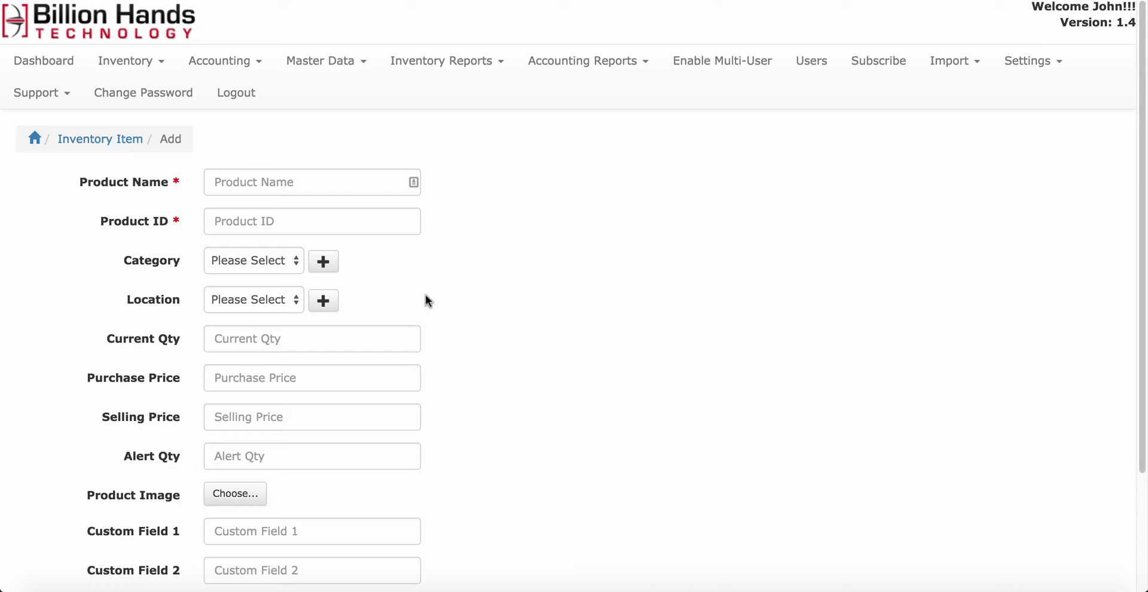
scroll(425, 294, down, 2)
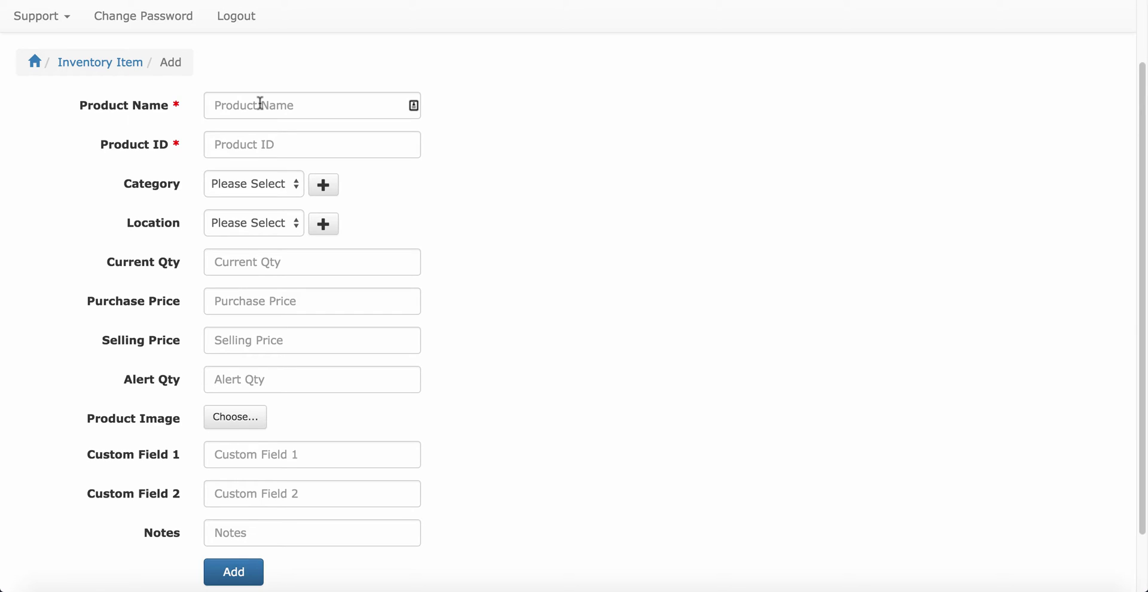
click(260, 104)
text(iP)
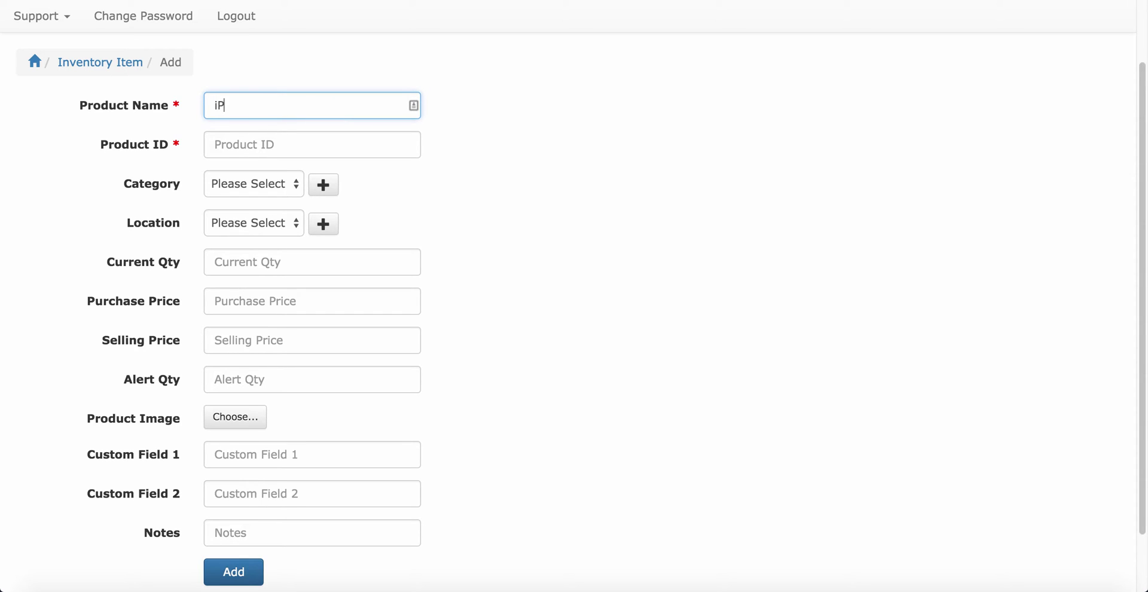
text(hone 6 Plus)
key(Tab)
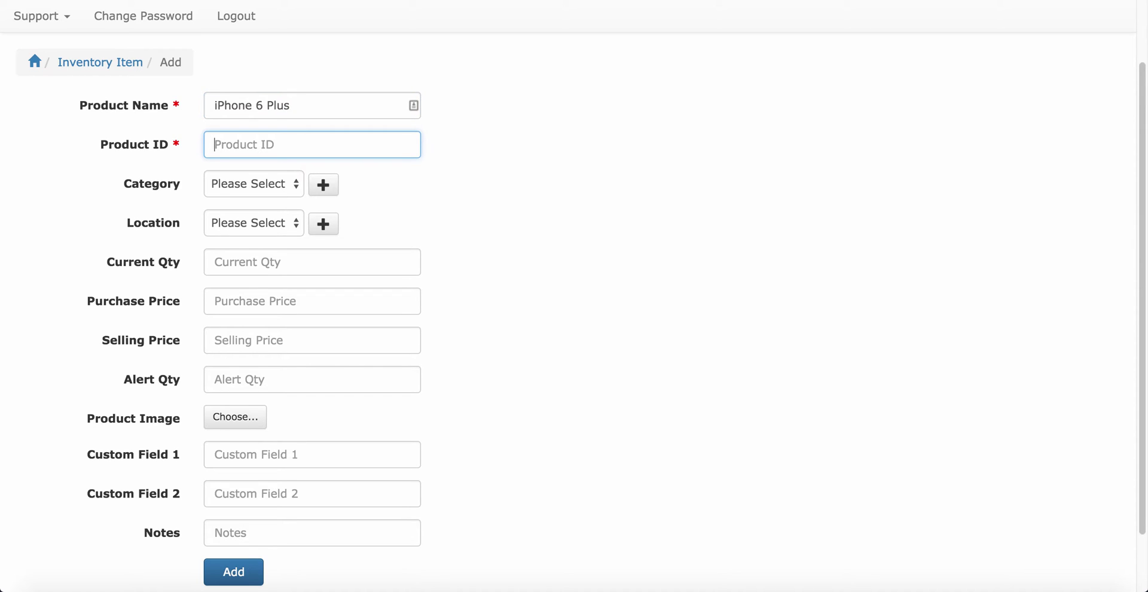
text(iphone6p129)
click(258, 184)
click(258, 201)
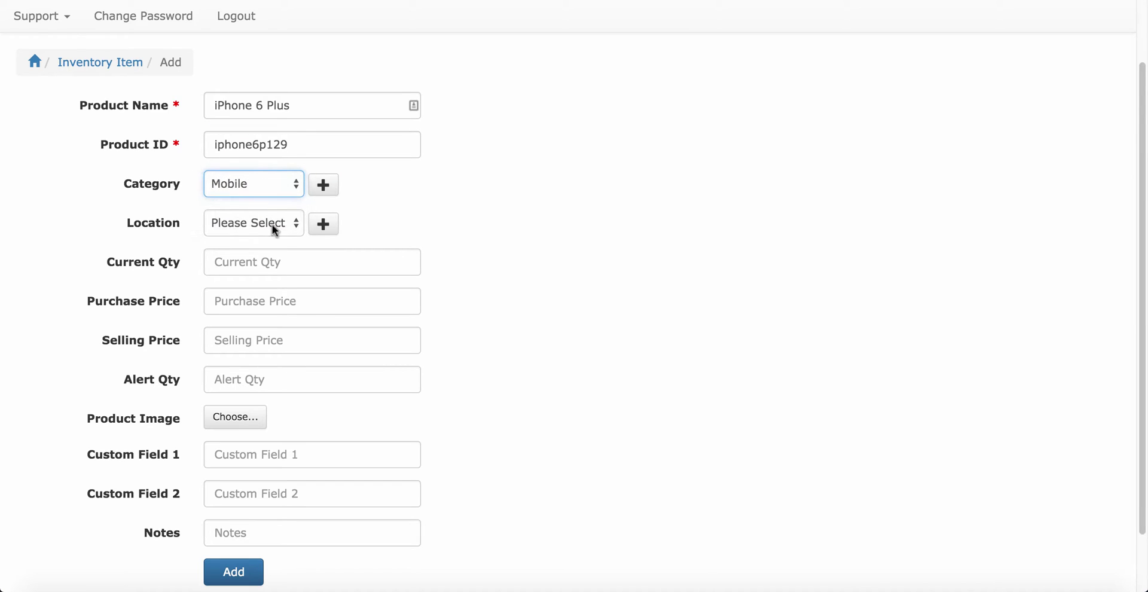
click(273, 222)
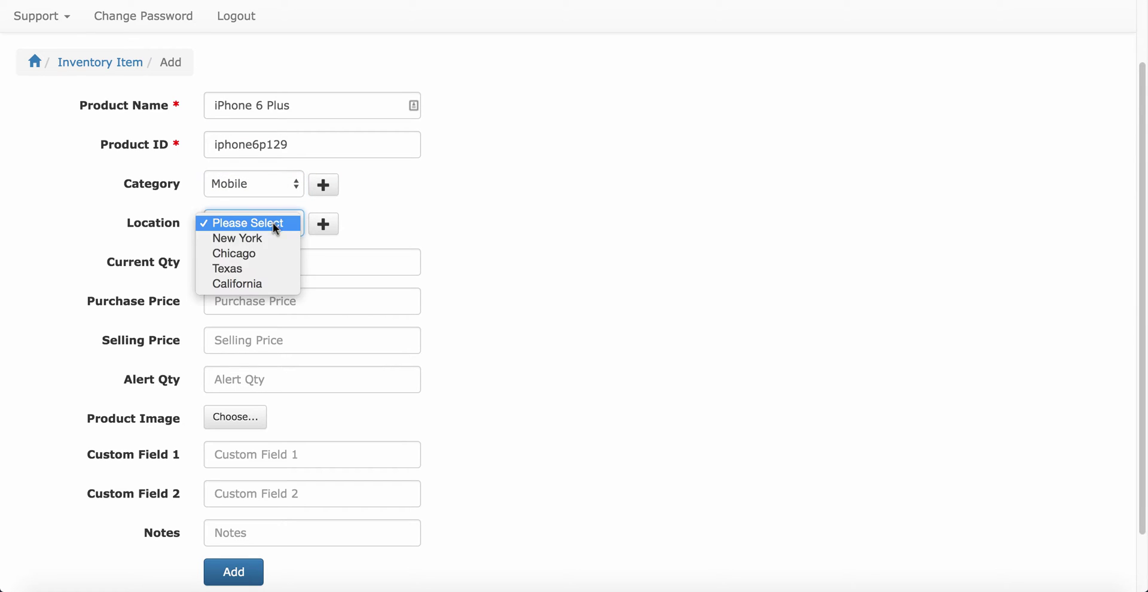
Add a new location named 'Alaska' for the item
click(326, 228)
click(323, 224)
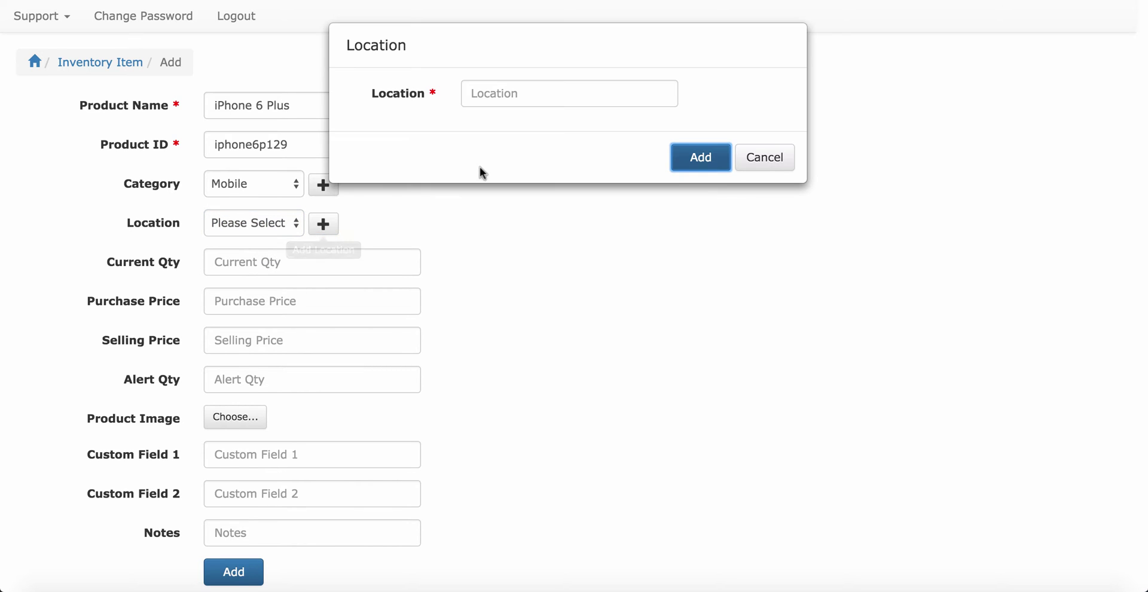
click(507, 91)
text(Al)
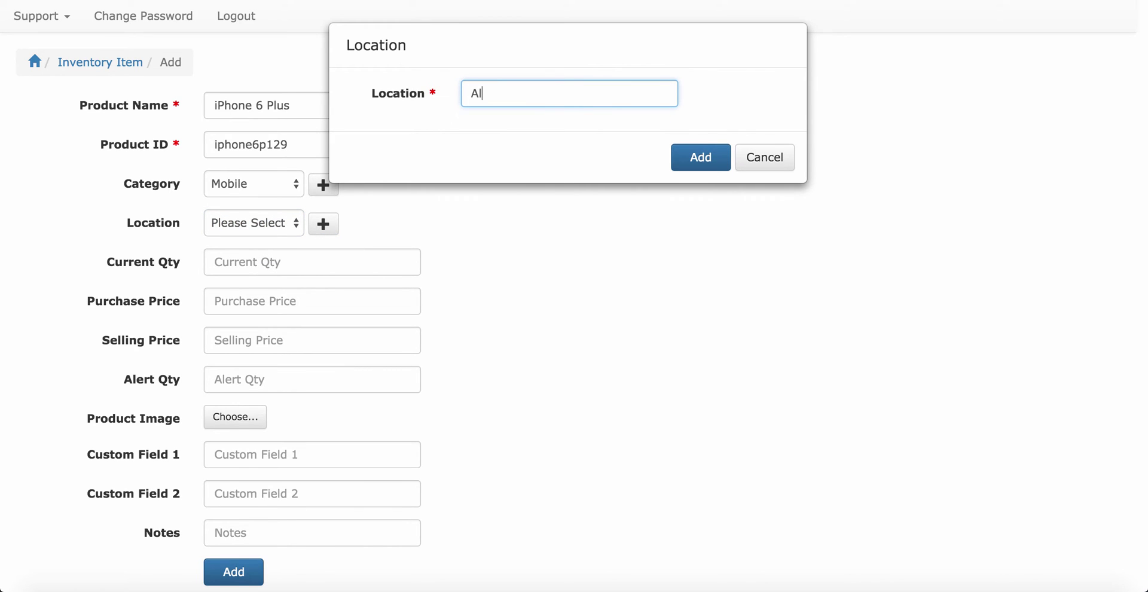
text(aska)
click(705, 159)
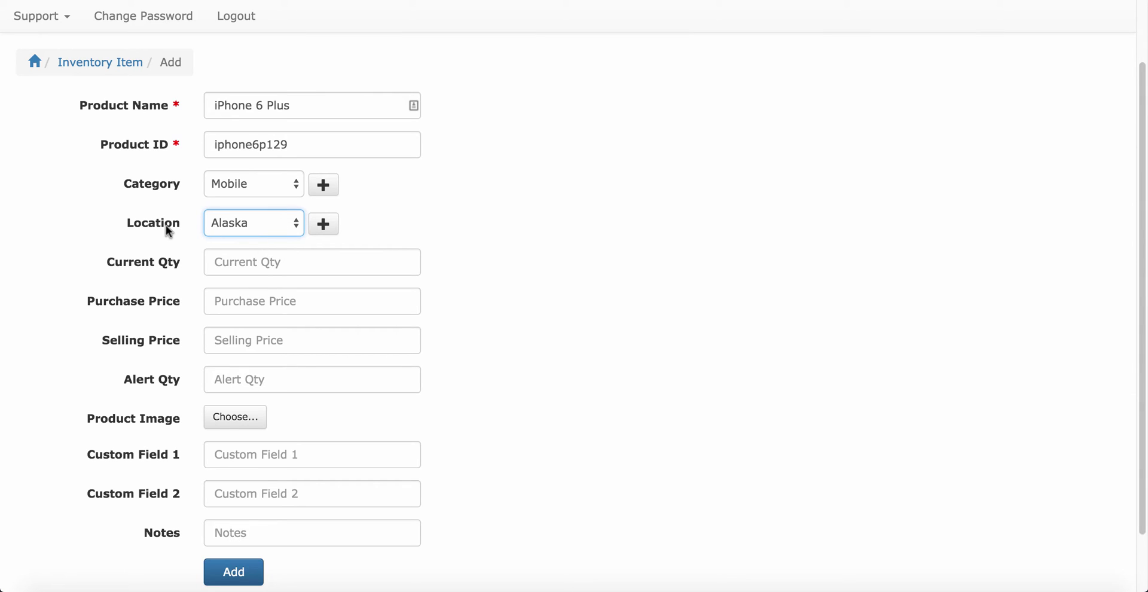
Enter quantity 300, purchase price 650, selling price 720 and alert quantity 20
click(263, 263)
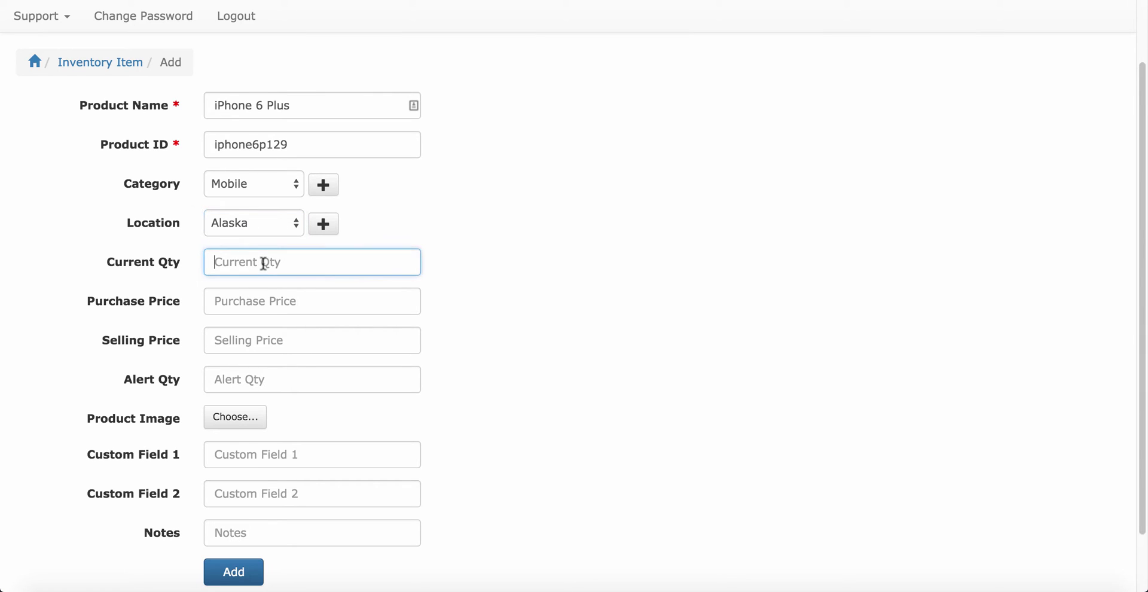
text(300)
click(263, 301)
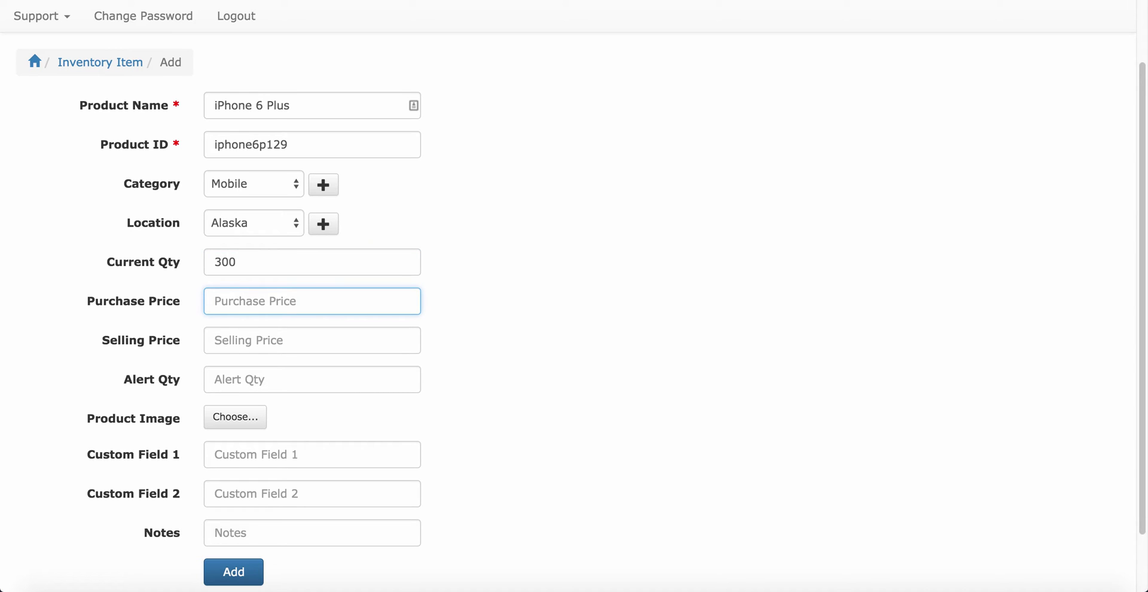
text(650)
click(264, 340)
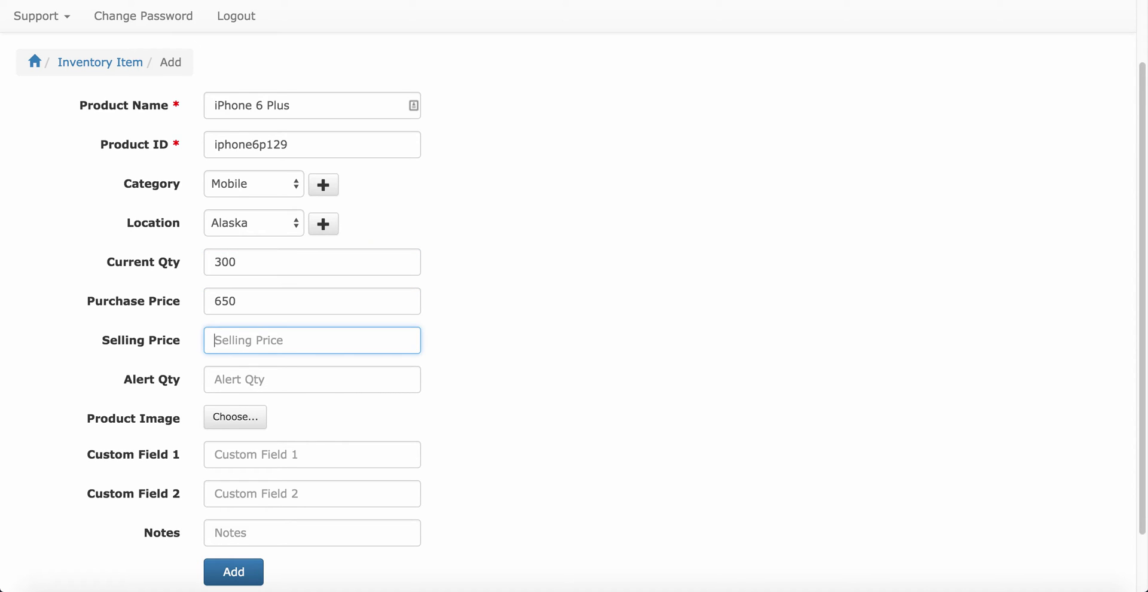
text(720)
click(264, 380)
text(20)
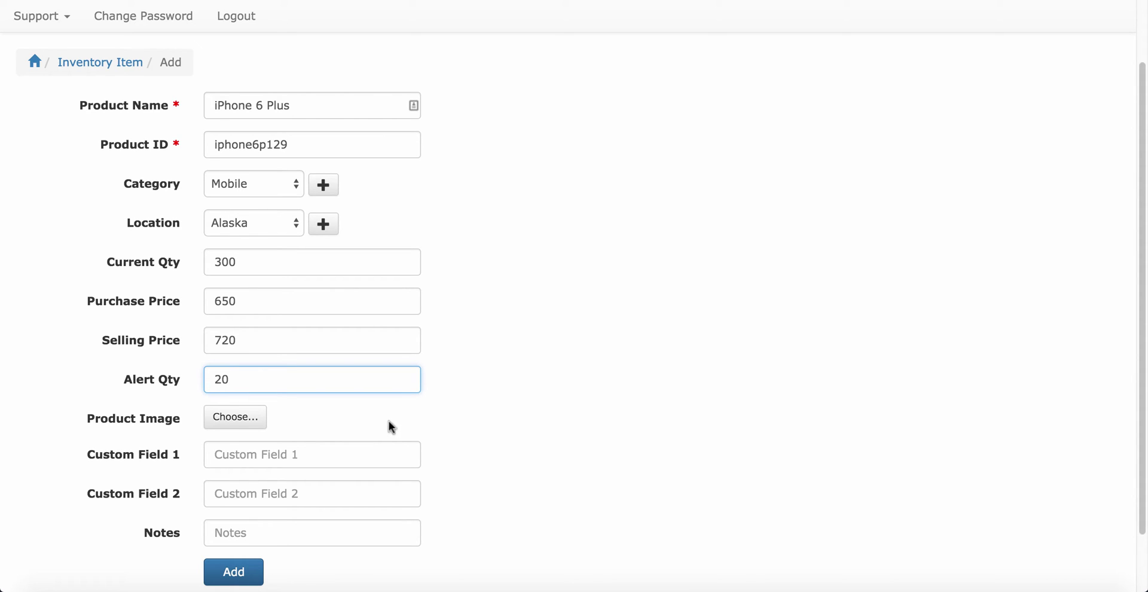
Attach 'iphone 6 plus.jpg' as the product image
click(240, 418)
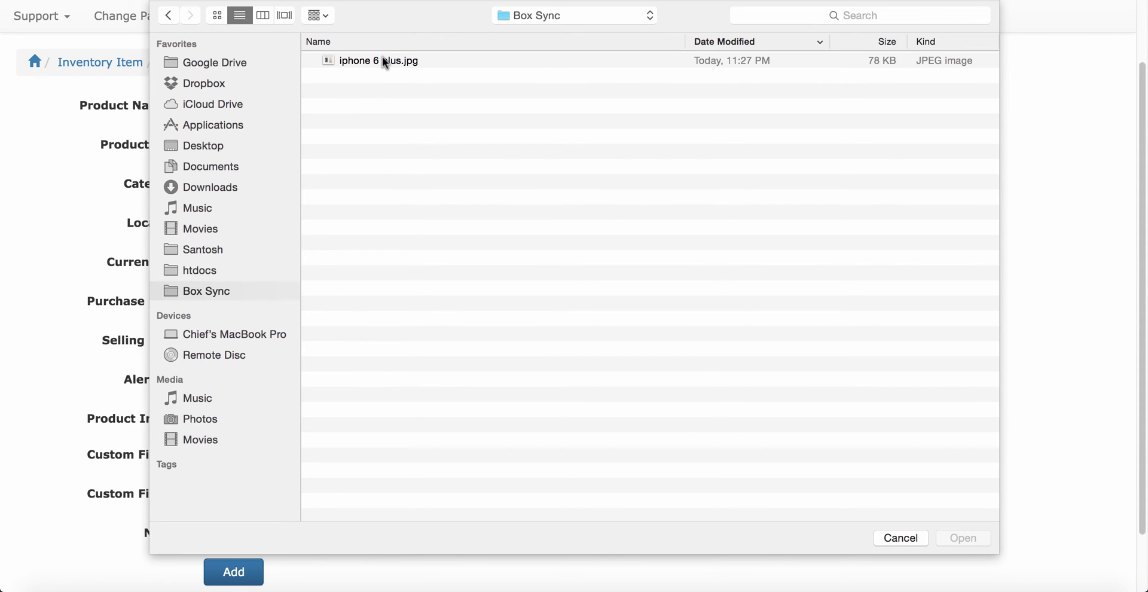
double_click(383, 59)
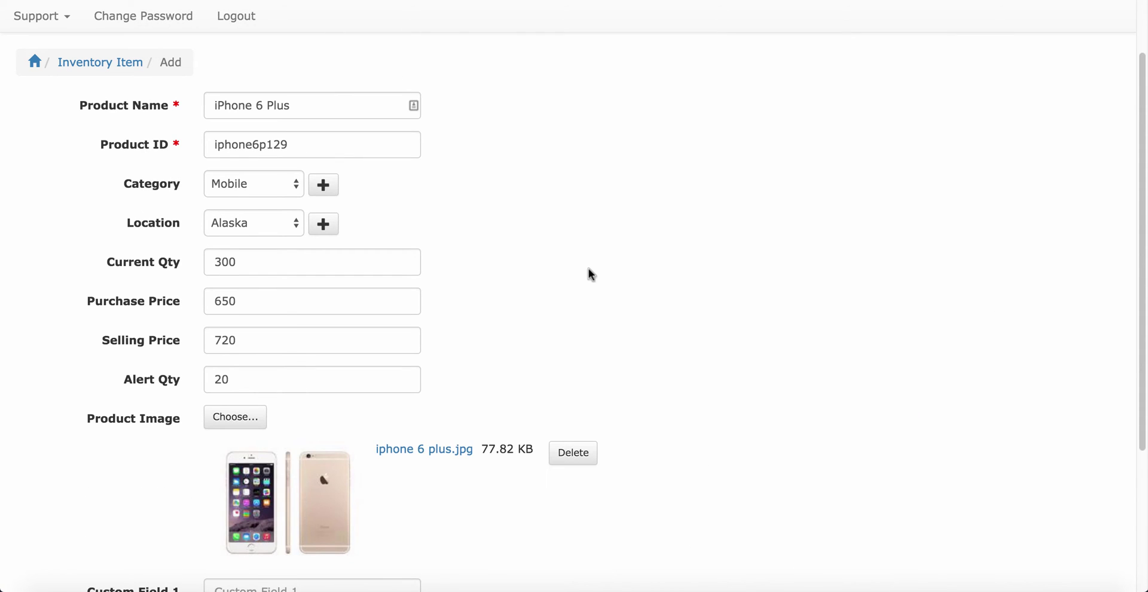
scroll(592, 275, down, 5)
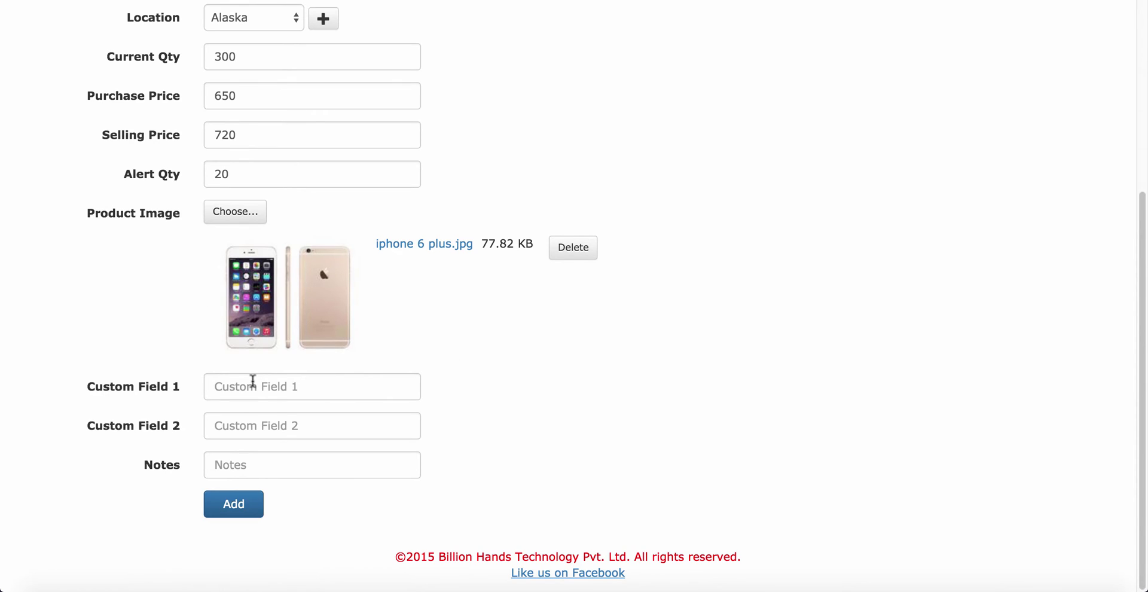
Fill the custom fields with 'Gold' and '120gm Weight', then save the item
click(253, 383)
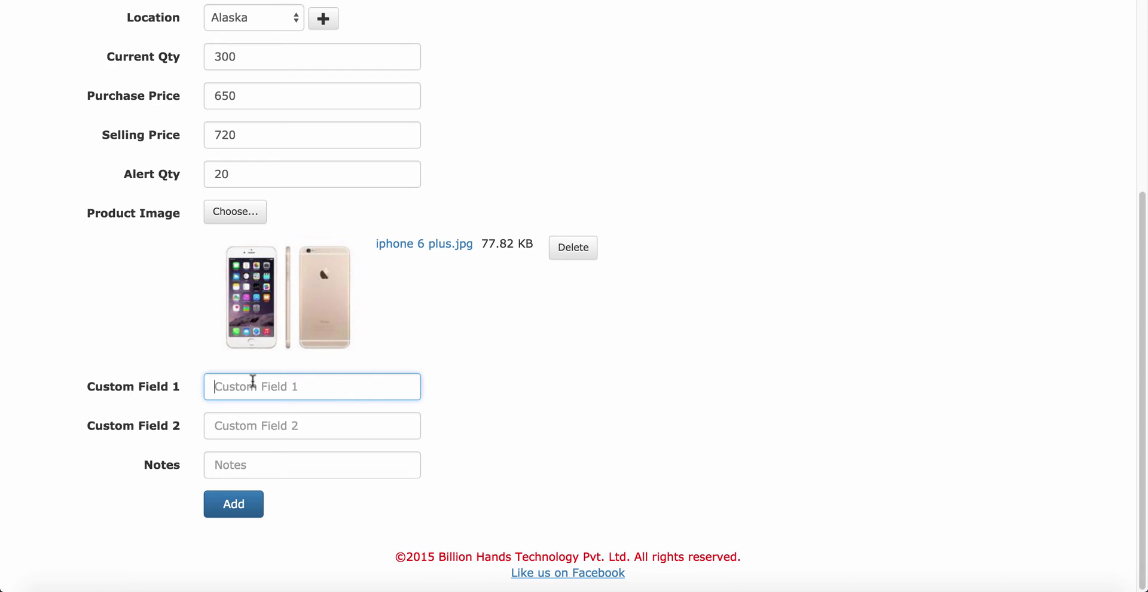
text(Gold)
key(Tab)
text(120gm)
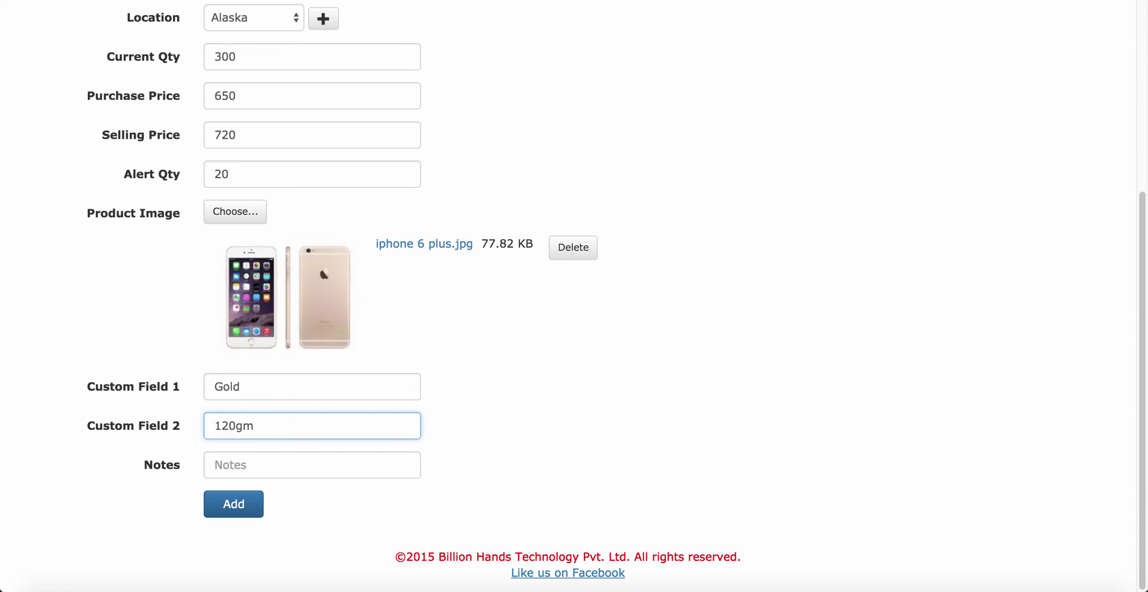
text( Weight)
click(378, 471)
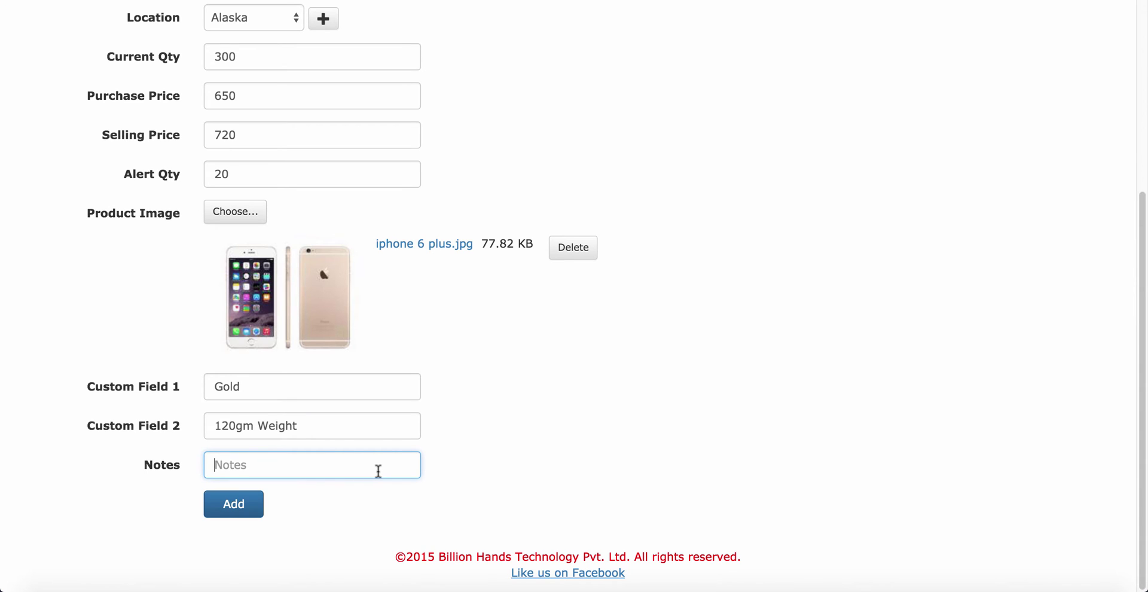
click(241, 505)
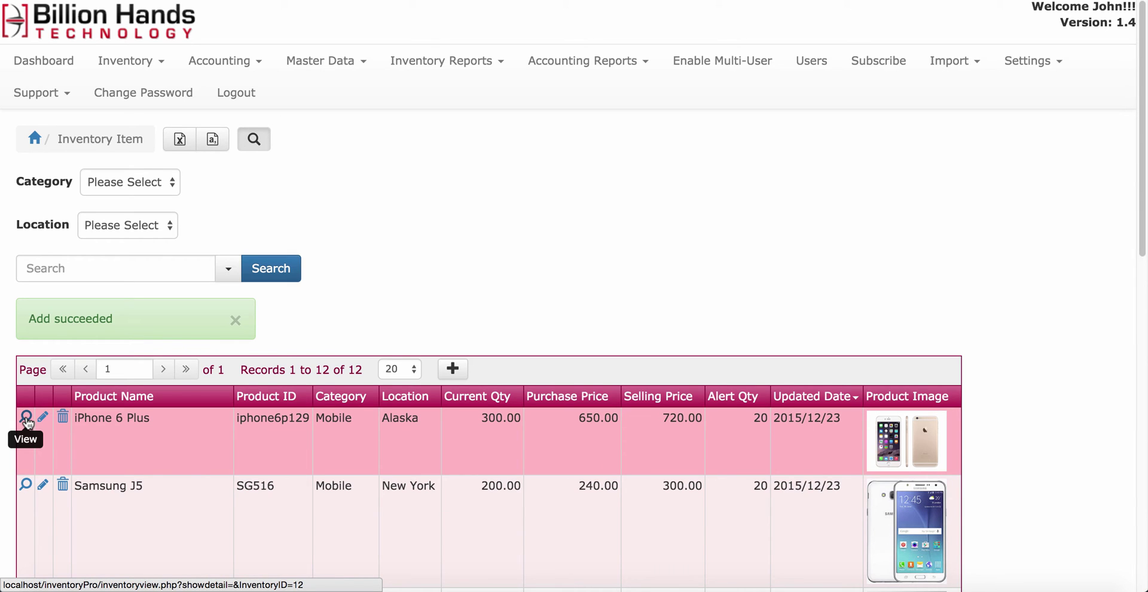
Inspect the iPhone 6 Plus details page and its enlarged product image, then close it
click(25, 418)
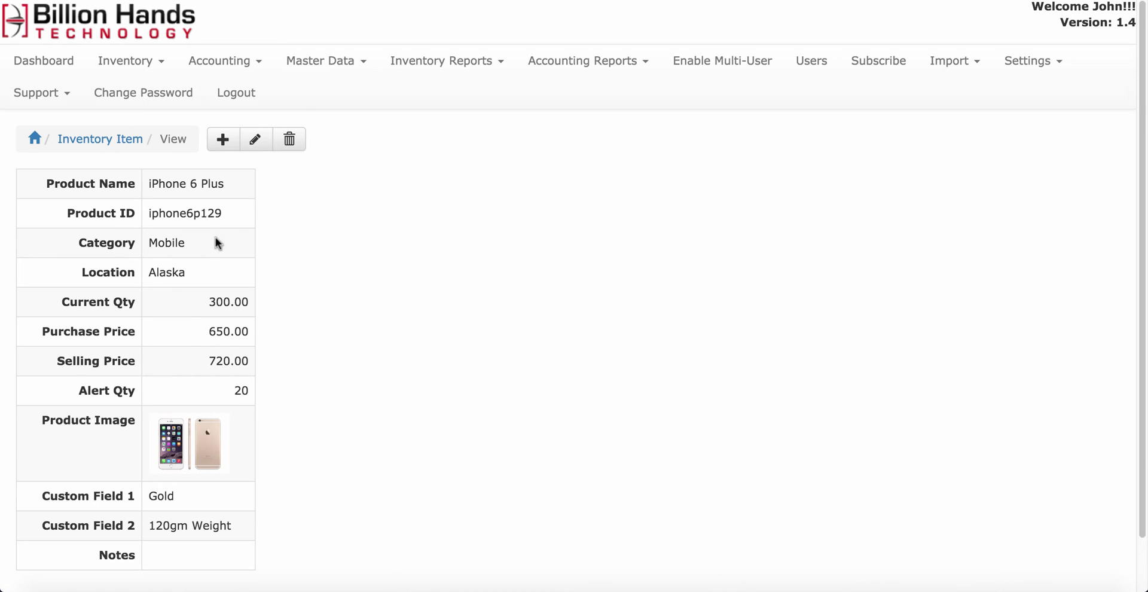
scroll(245, 431, down, 1)
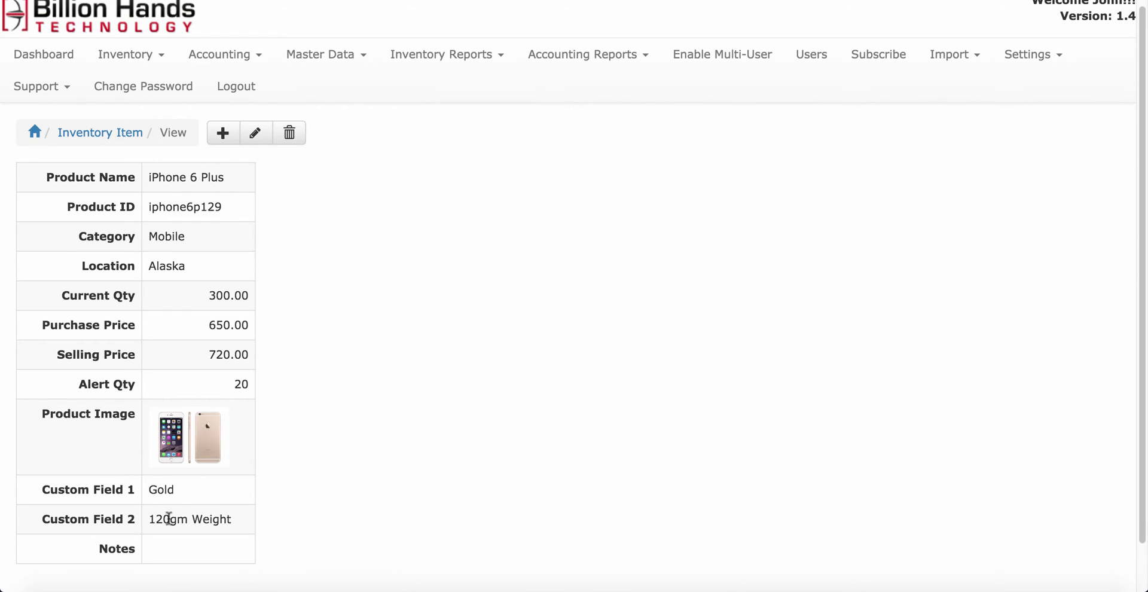
click(113, 138)
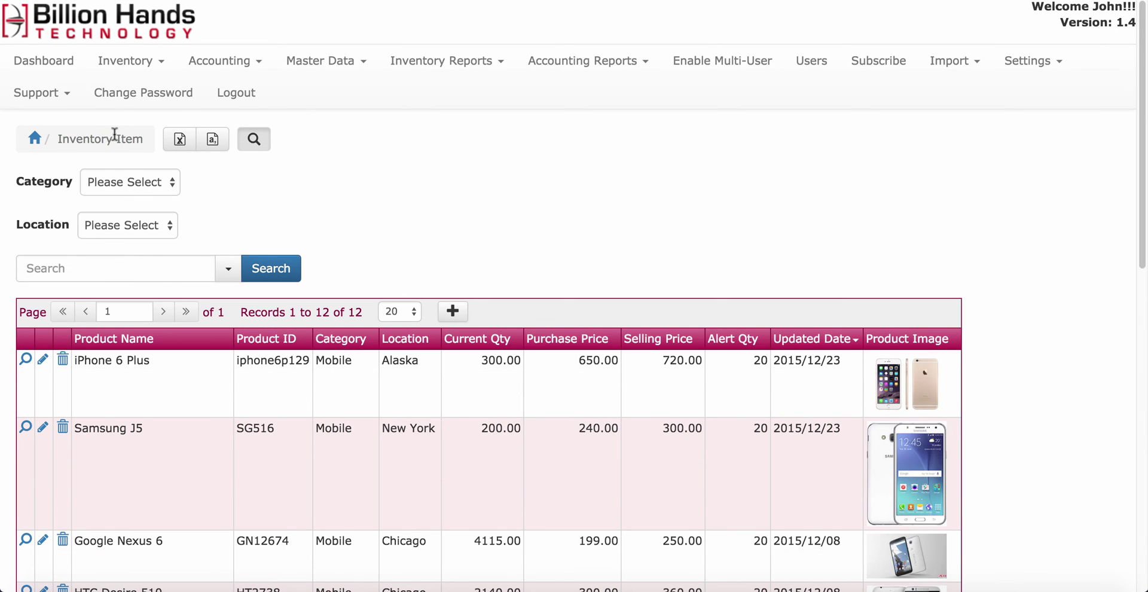
click(913, 387)
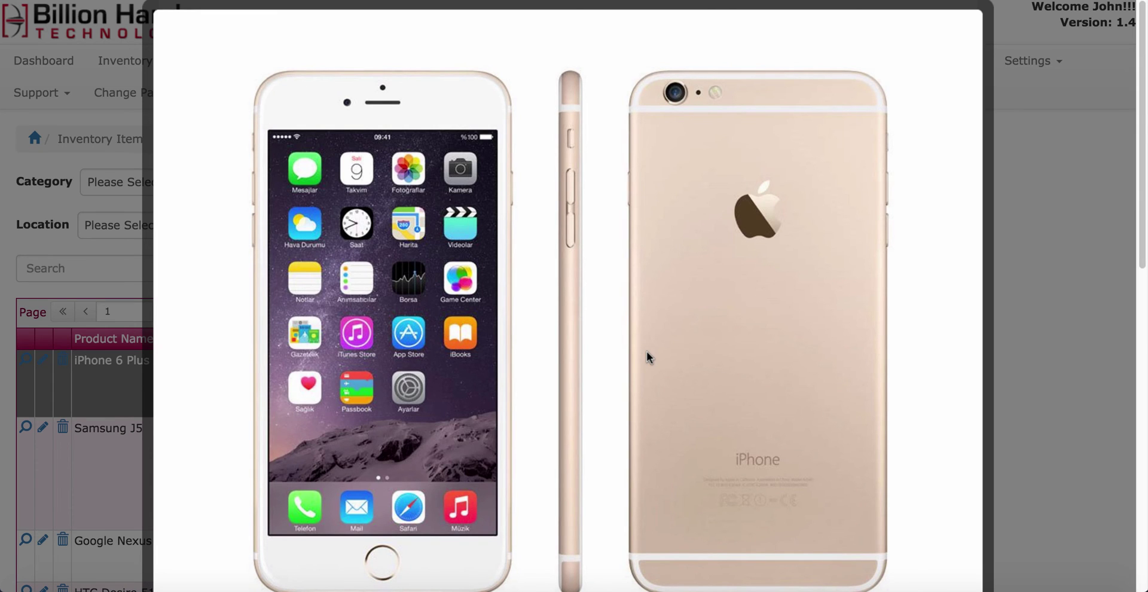
click(1035, 353)
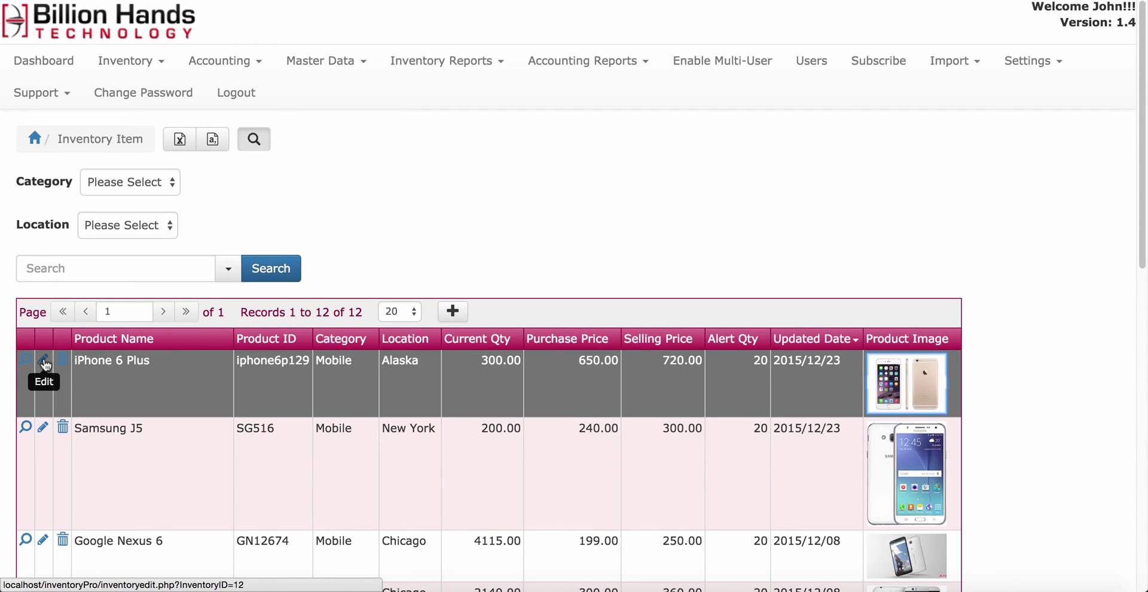
Change the iPhone 6 Plus record's Alert Qty from 20 to 50 and save it
click(44, 362)
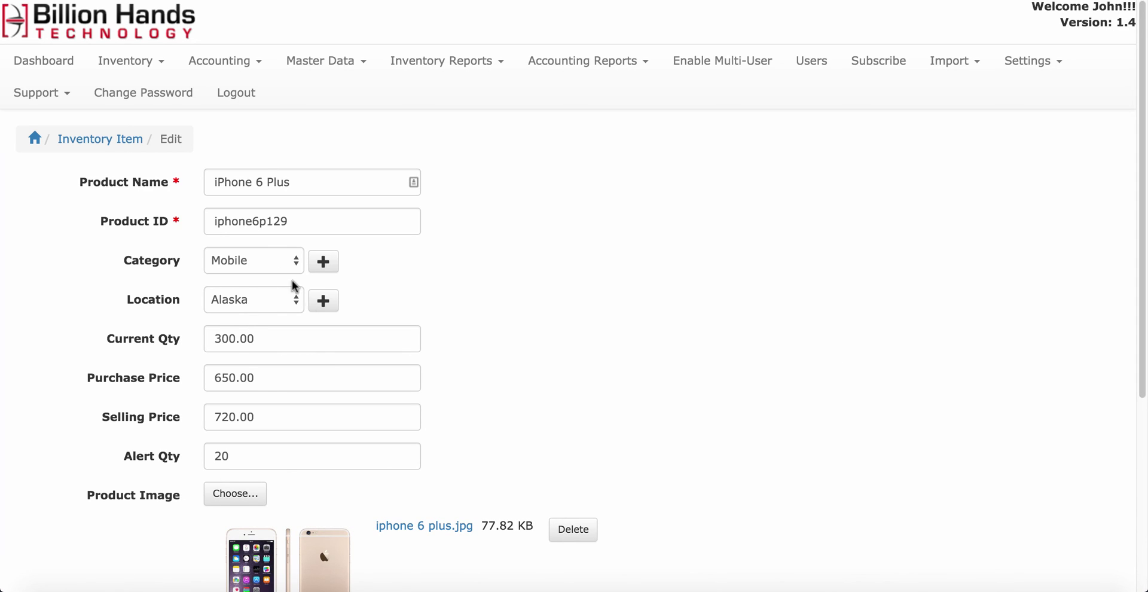
scroll(334, 445, down, 2)
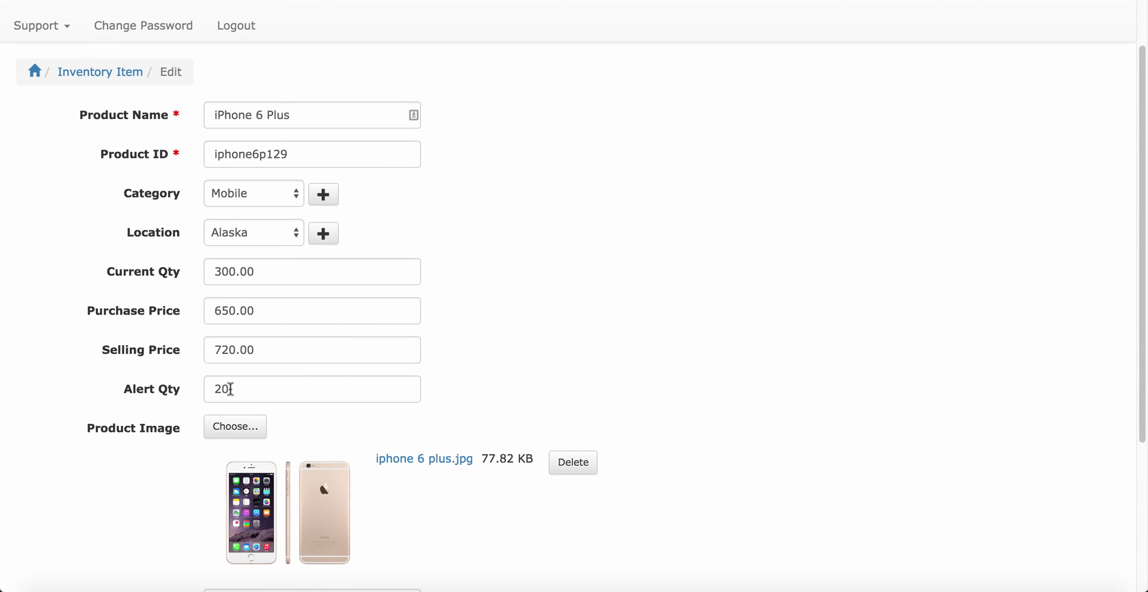
drag(230, 388, 203, 388)
text(50)
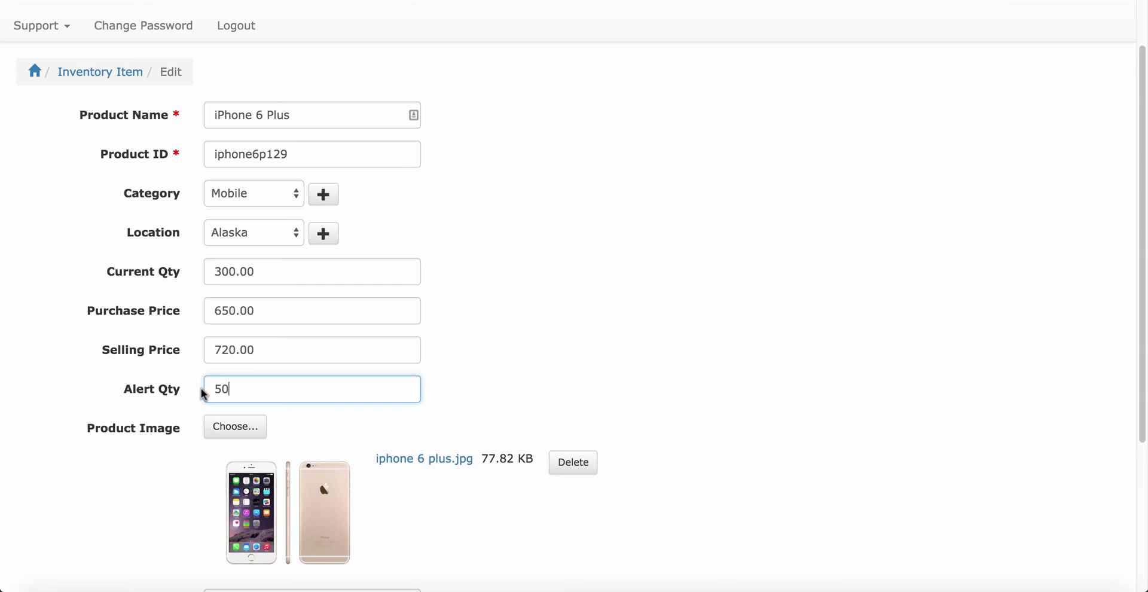
scroll(353, 501, down, 4)
click(233, 510)
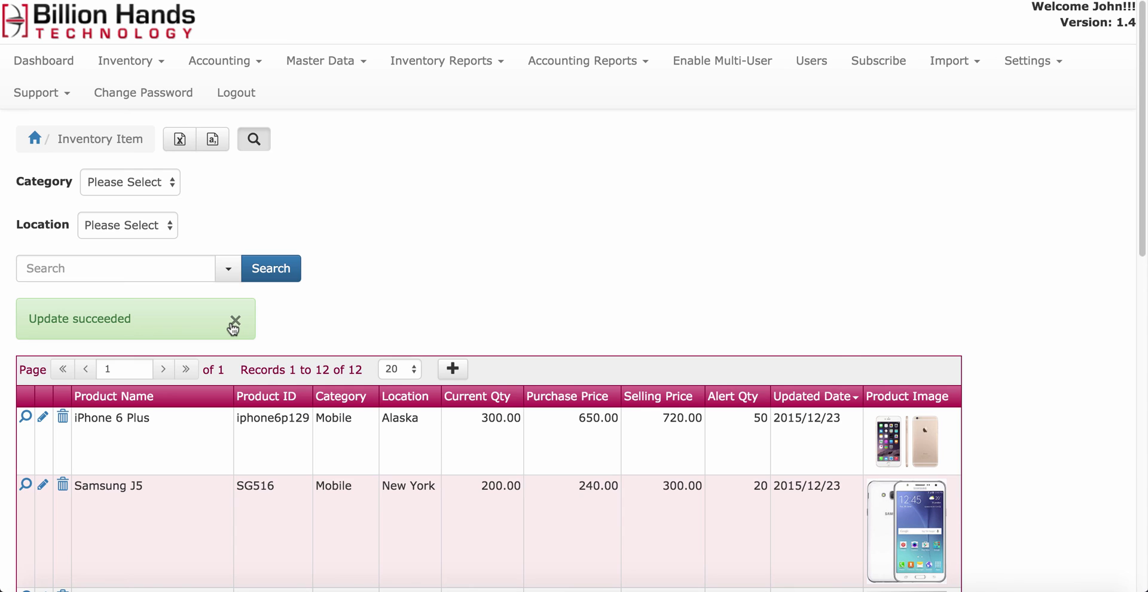
Dismiss the update message and filter the list by category Mobile and location Alaska
click(235, 321)
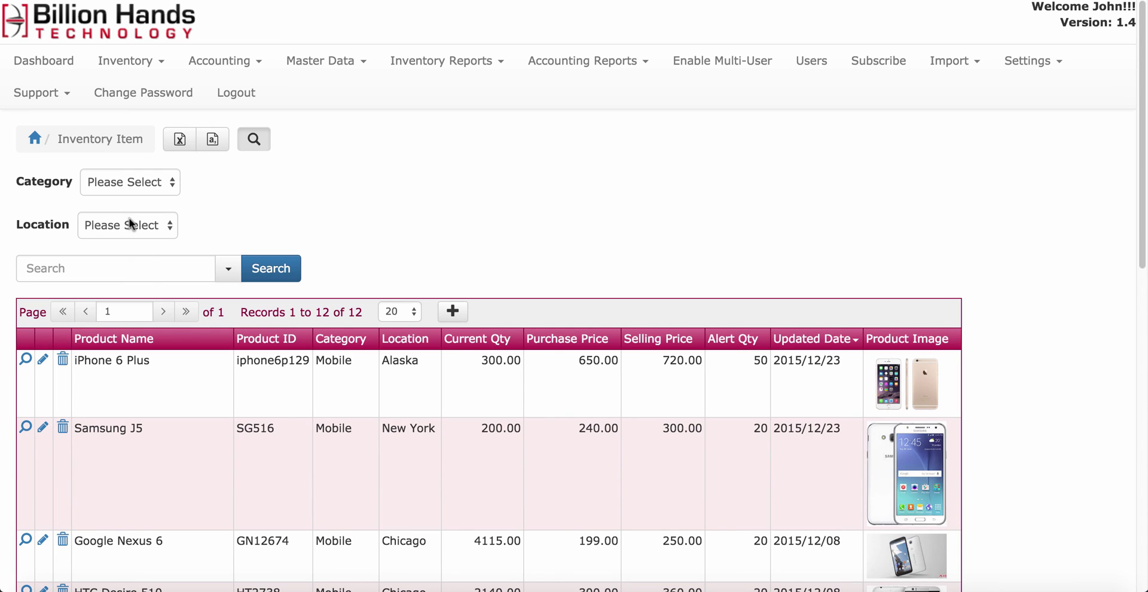
click(133, 181)
click(167, 227)
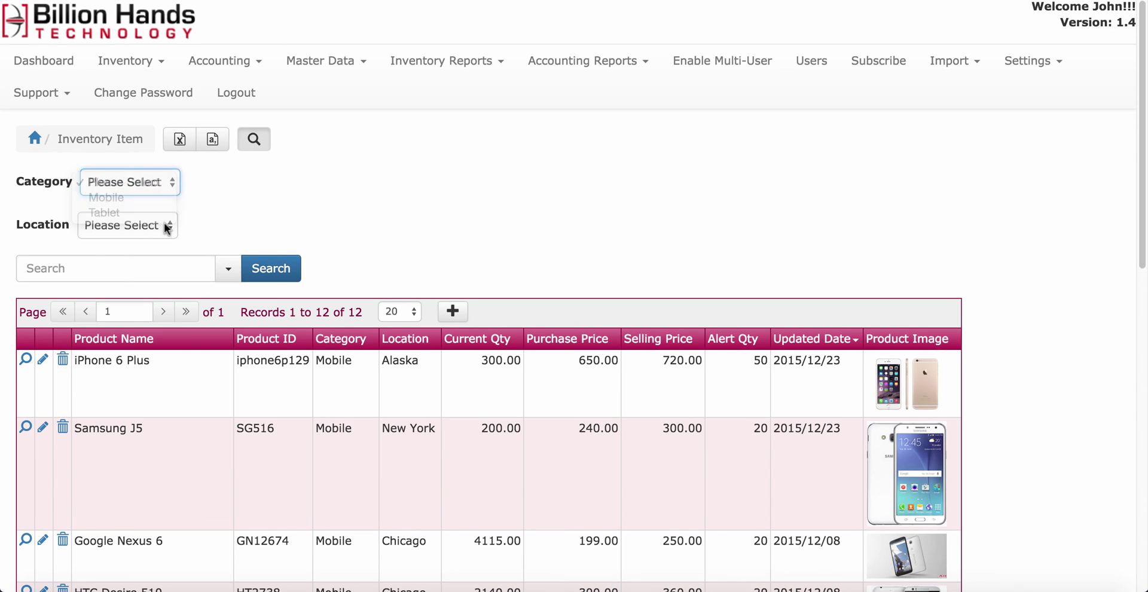
click(278, 269)
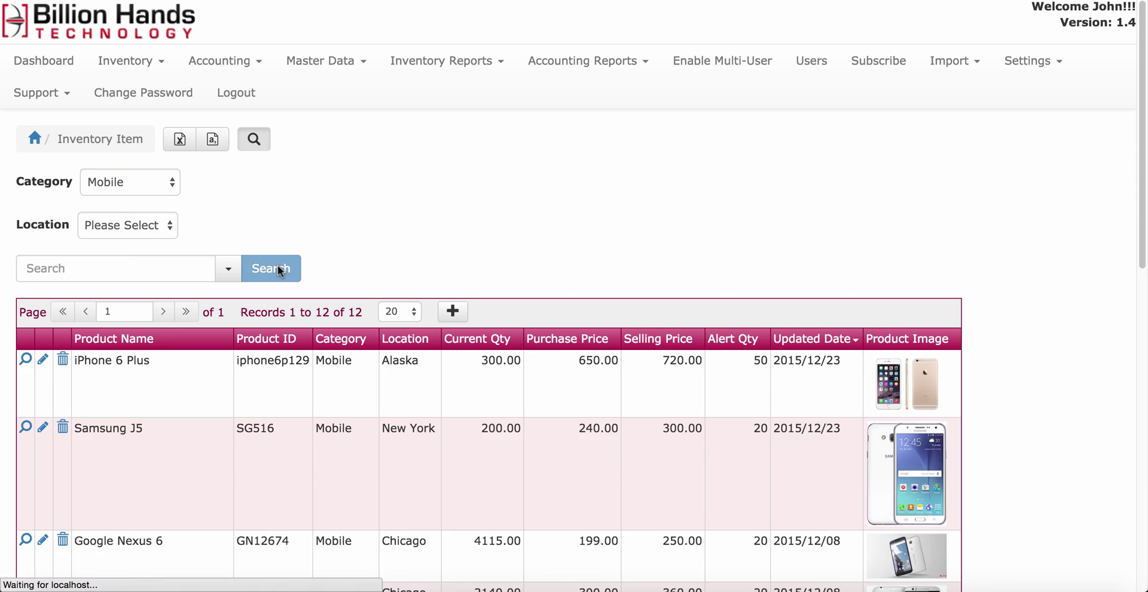
click(109, 227)
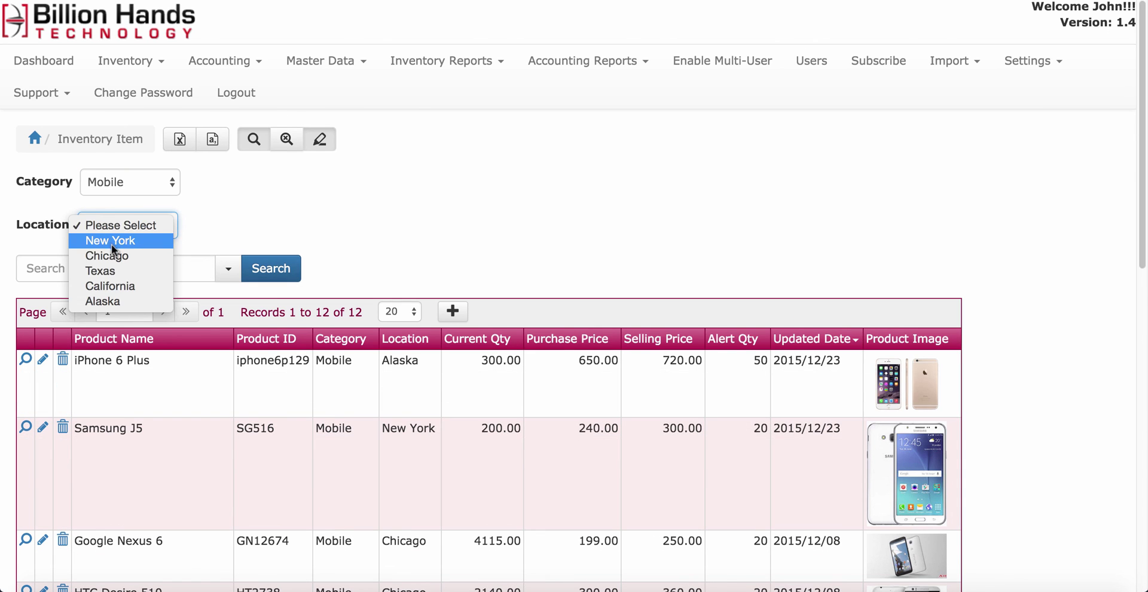
click(110, 300)
click(271, 268)
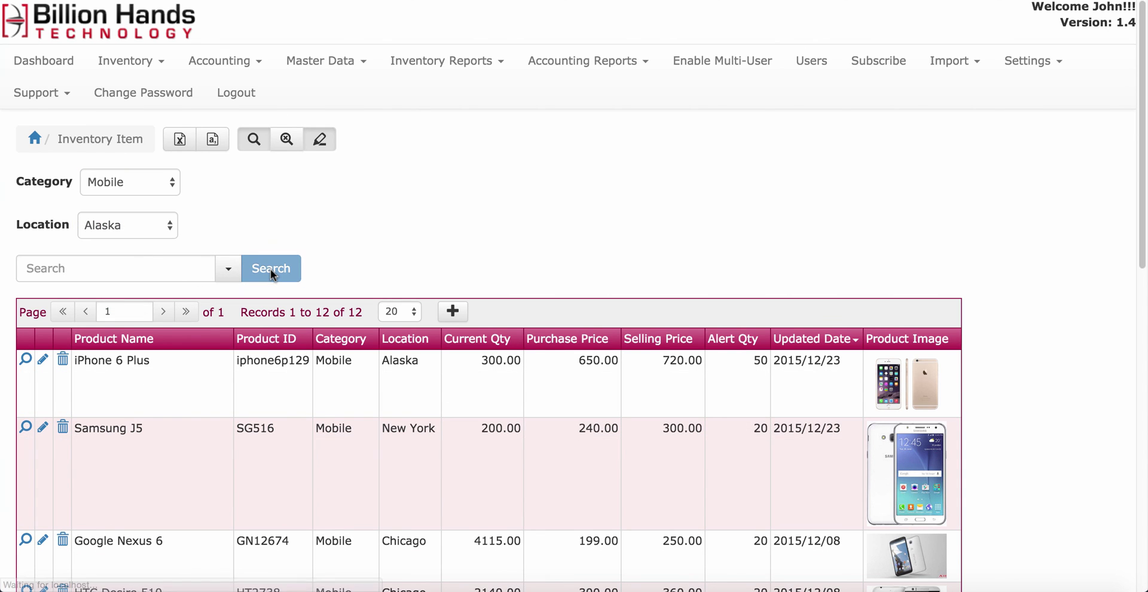
Search the filtered list for the keyword 'iPhone'
click(87, 268)
text(iPhone)
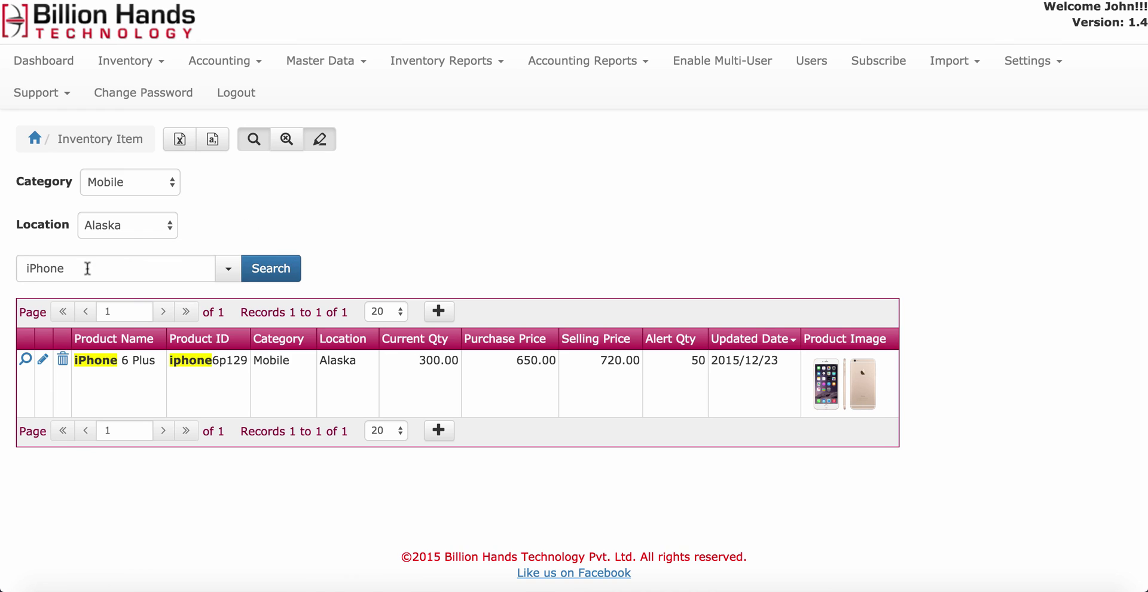
click(87, 268)
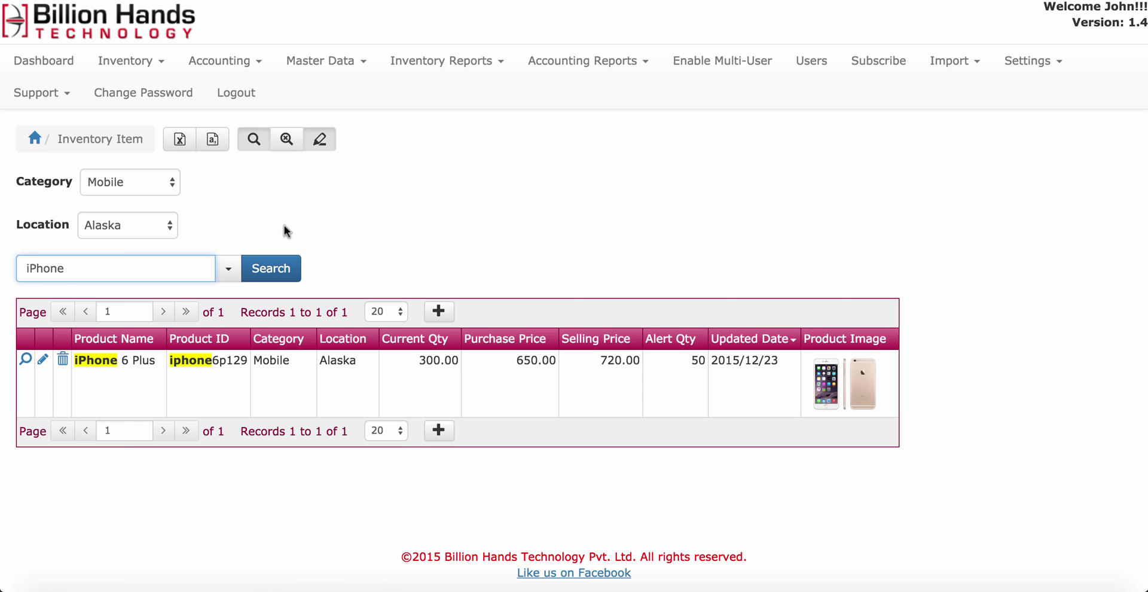
Use Show all to clear the Mobile, Alaska and 'iPhone' filters
click(290, 148)
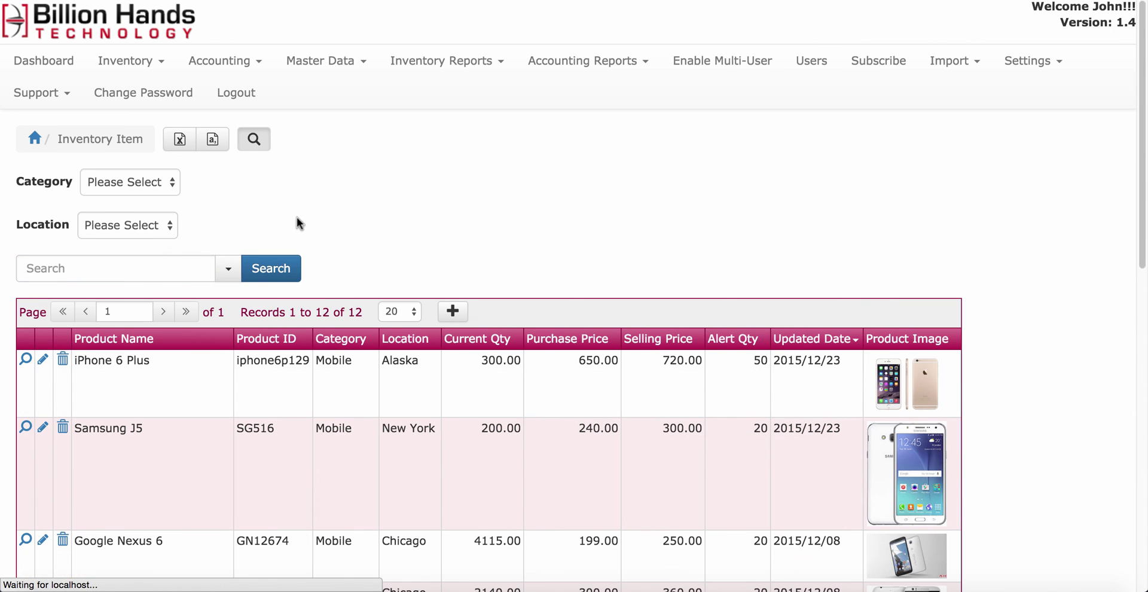